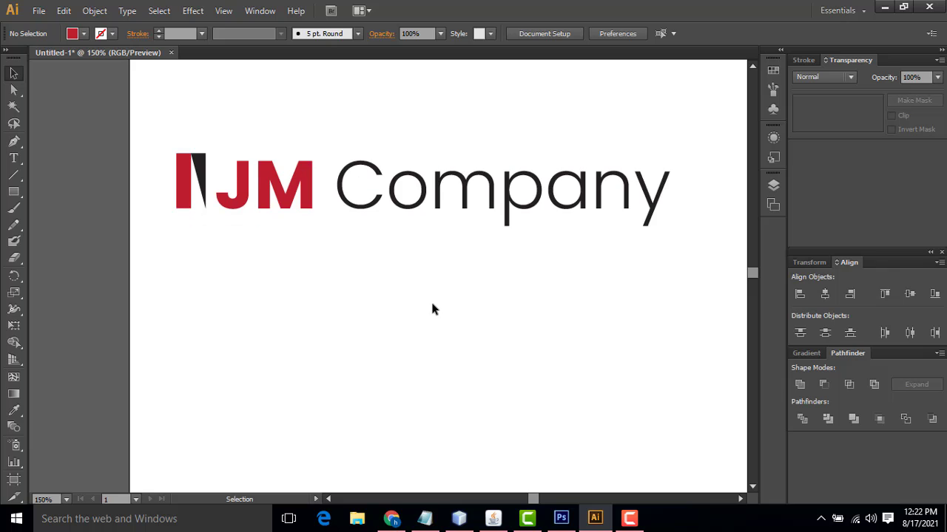
Examine the red and black icon shapes and the text that make up the existing JM Company logo.
click(178, 170)
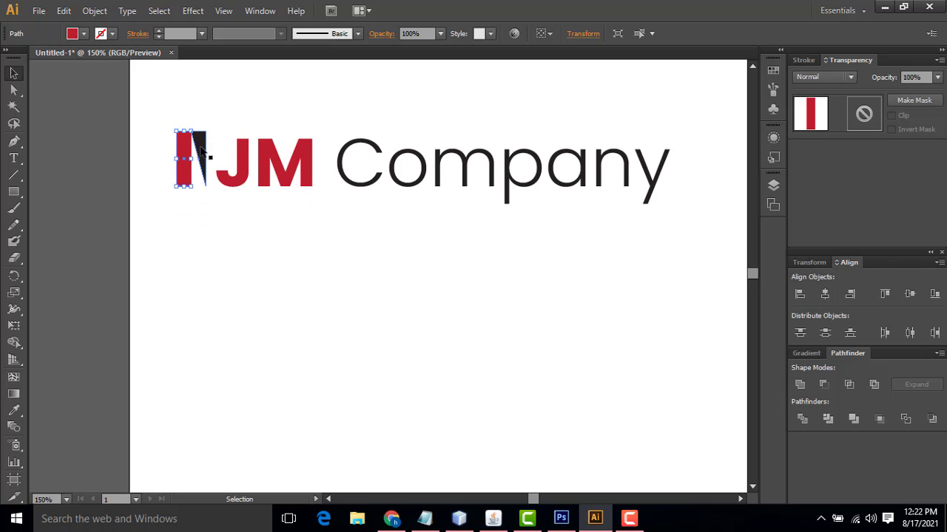
click(198, 152)
drag(155, 111, 684, 230)
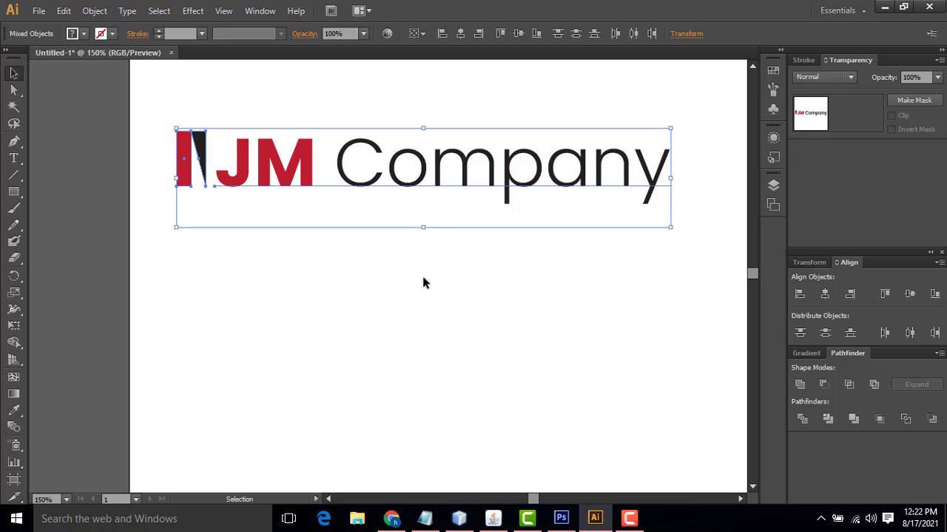
click(199, 238)
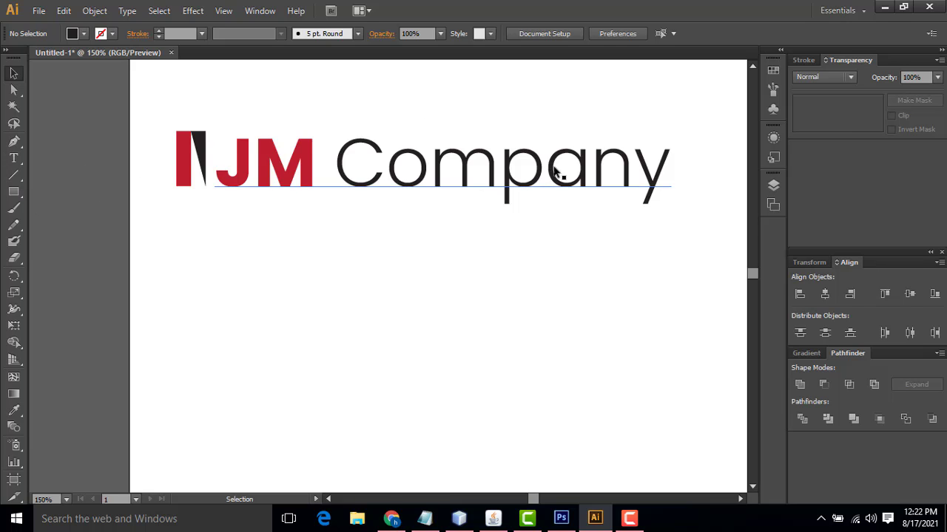
click(186, 168)
click(245, 174)
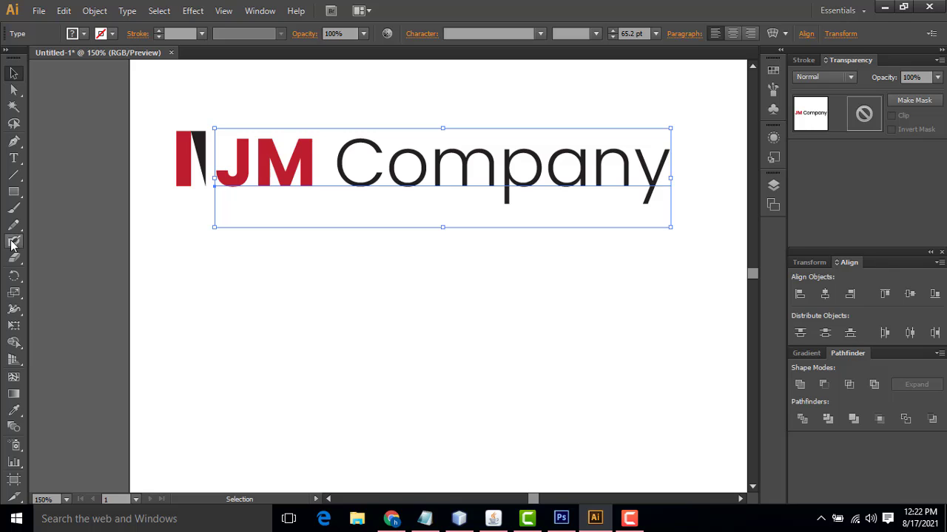
Start a new text line below the existing logo and choose Poppins as its font family.
click(14, 159)
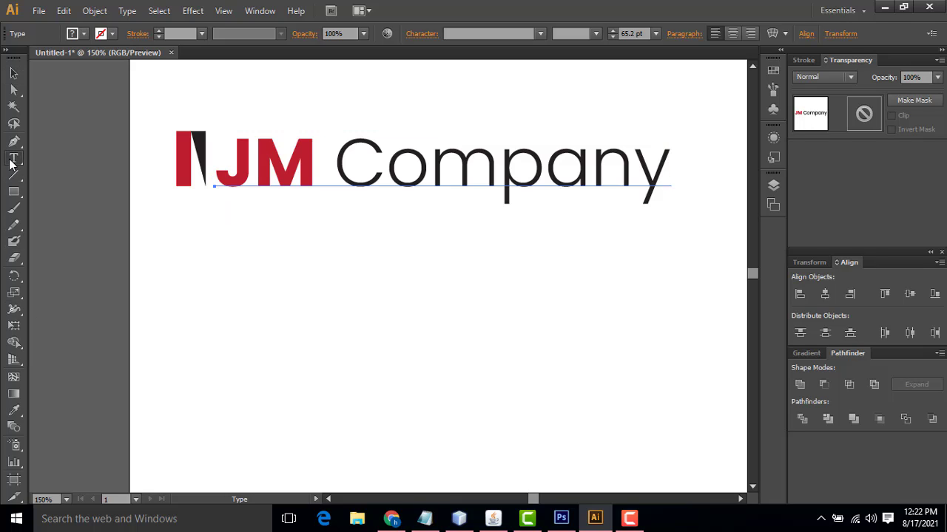
click(268, 313)
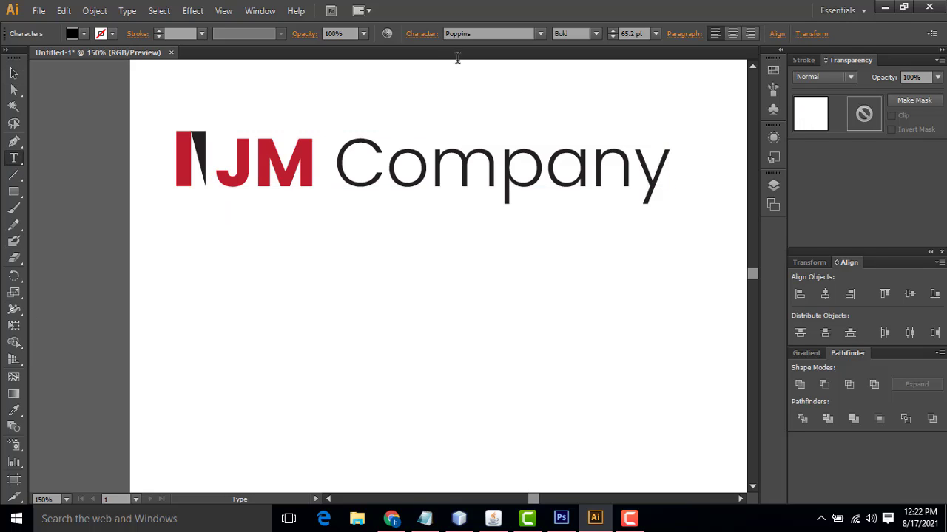
click(421, 34)
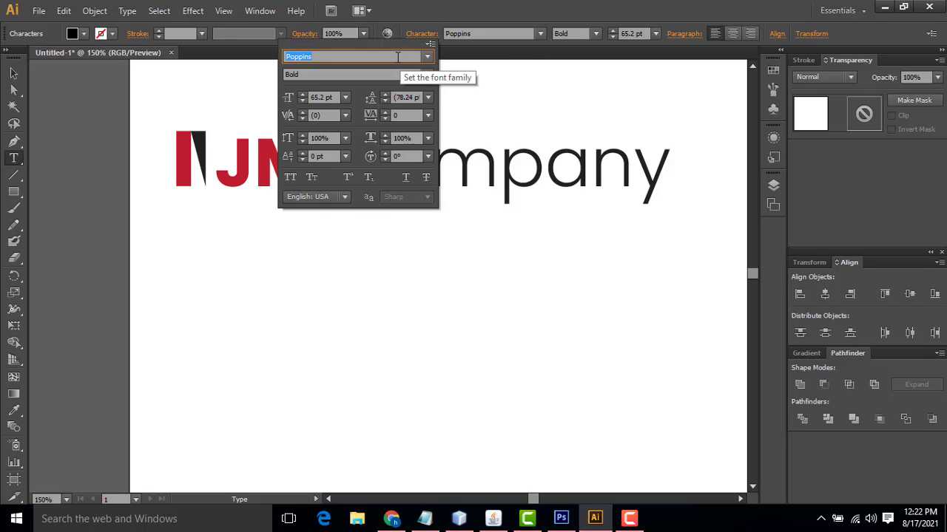
click(427, 57)
click(395, 59)
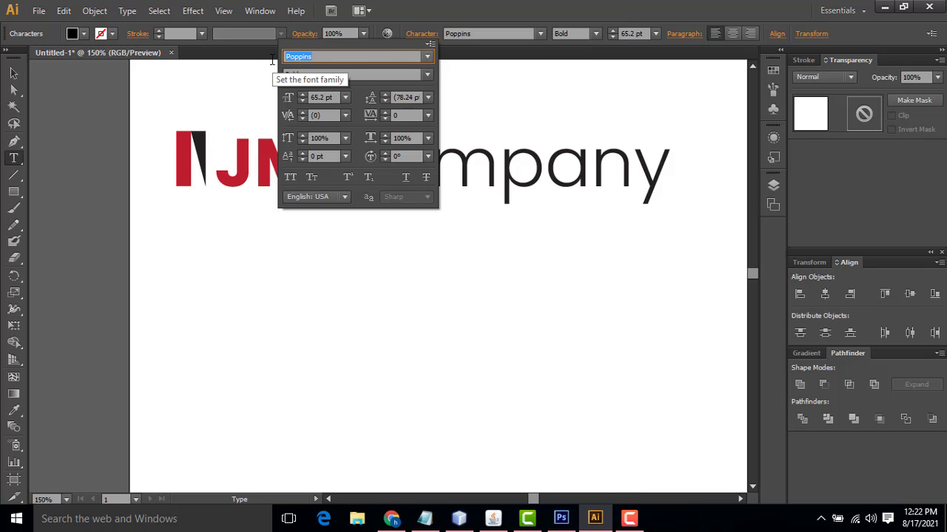
click(426, 61)
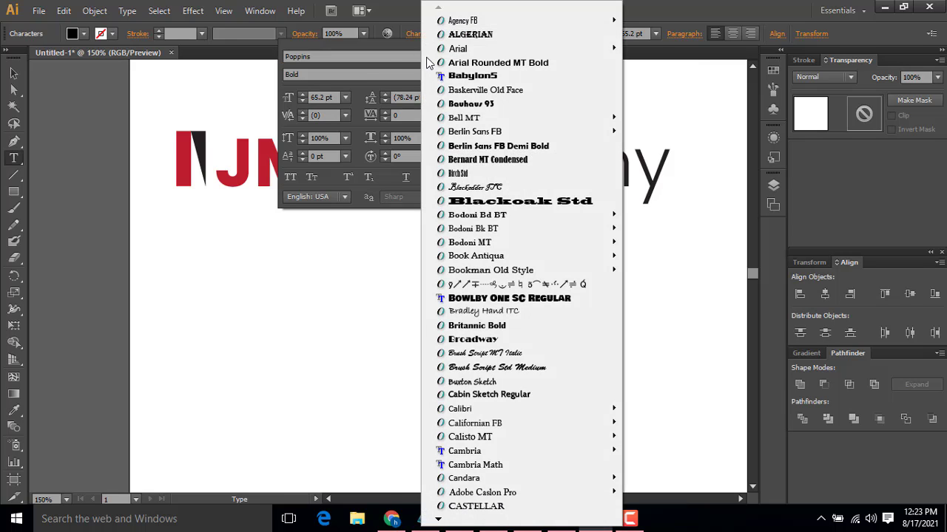
click(398, 57)
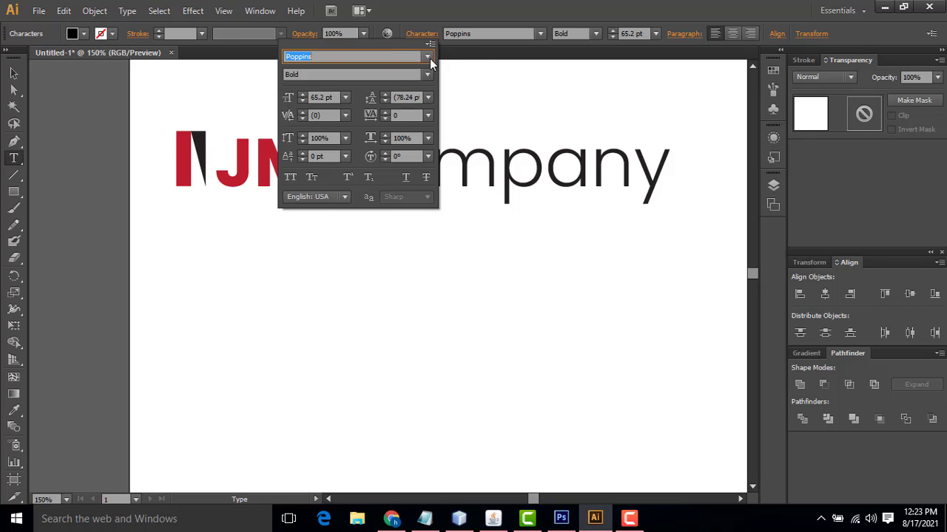
click(428, 58)
key(Escape)
click(521, 33)
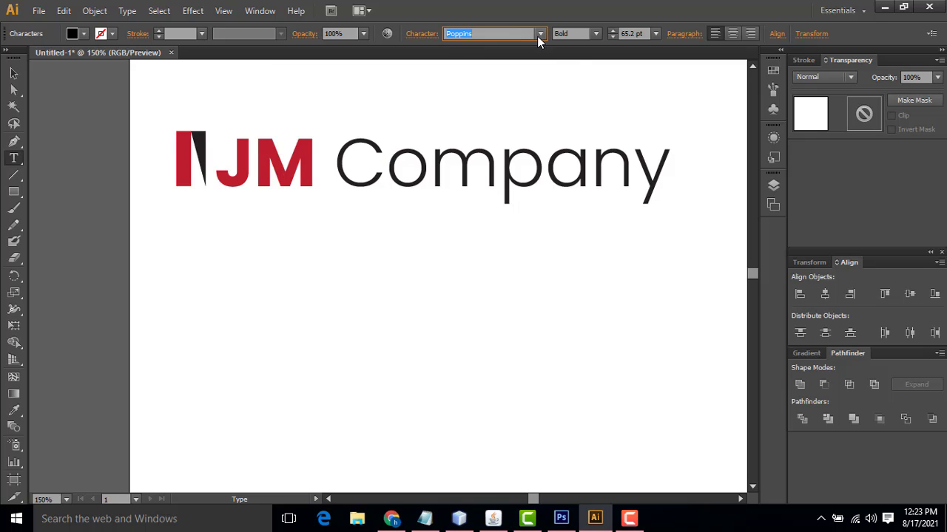
click(537, 36)
click(537, 36)
click(538, 36)
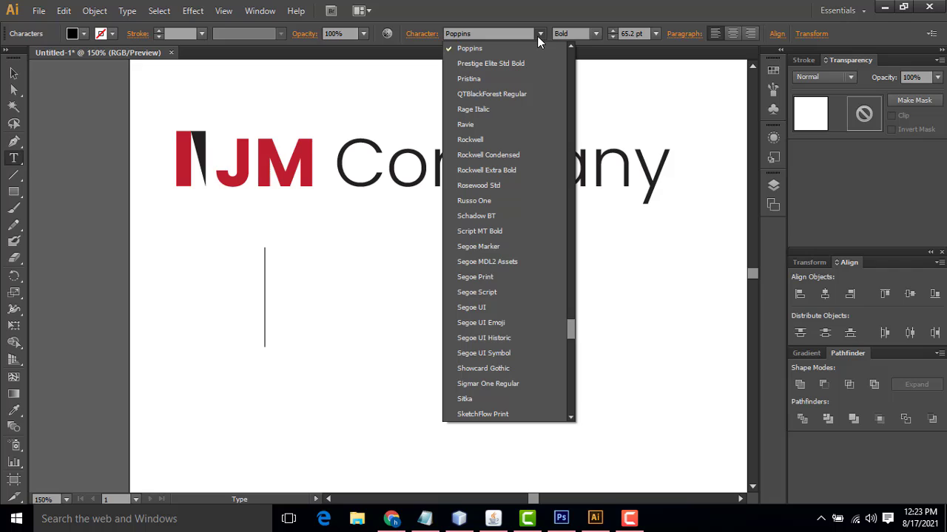
click(488, 50)
Enter "JM Company" in the Bold style and move the text so it sits beneath the existing logo.
click(421, 34)
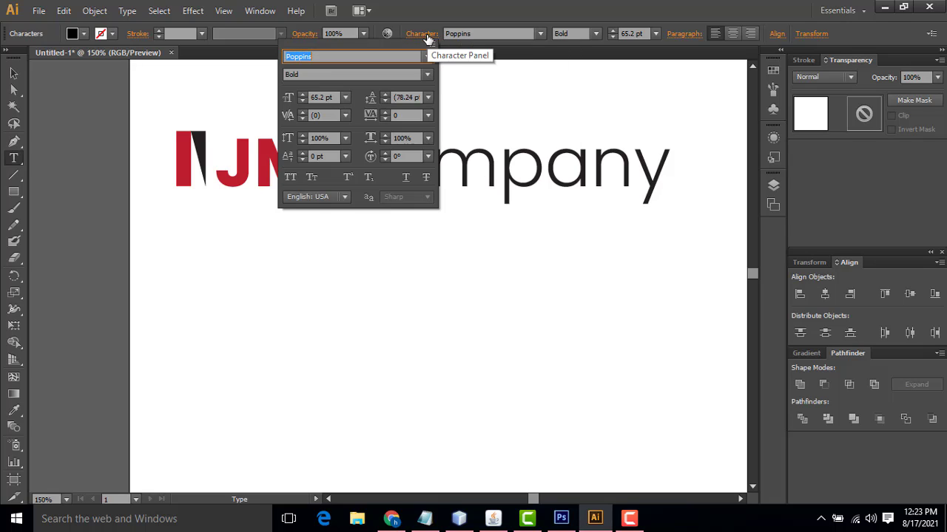
click(426, 75)
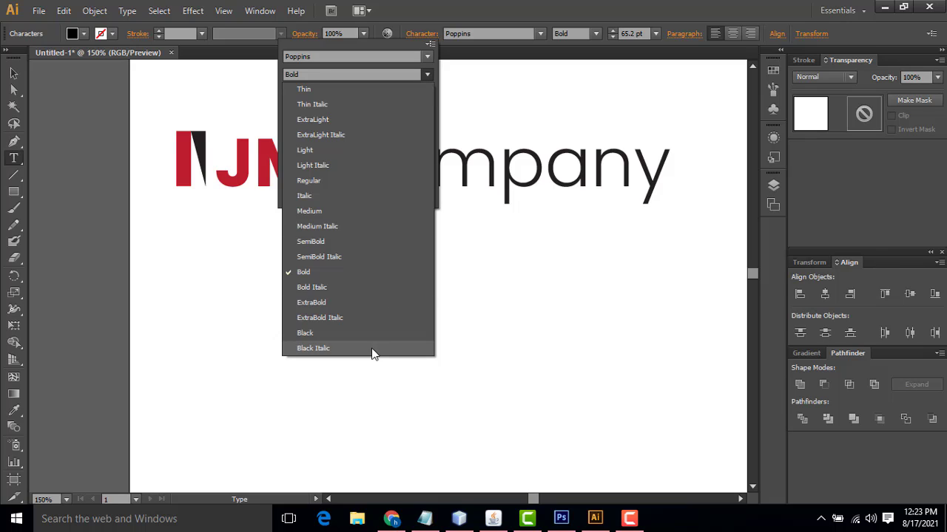
click(521, 104)
click(521, 120)
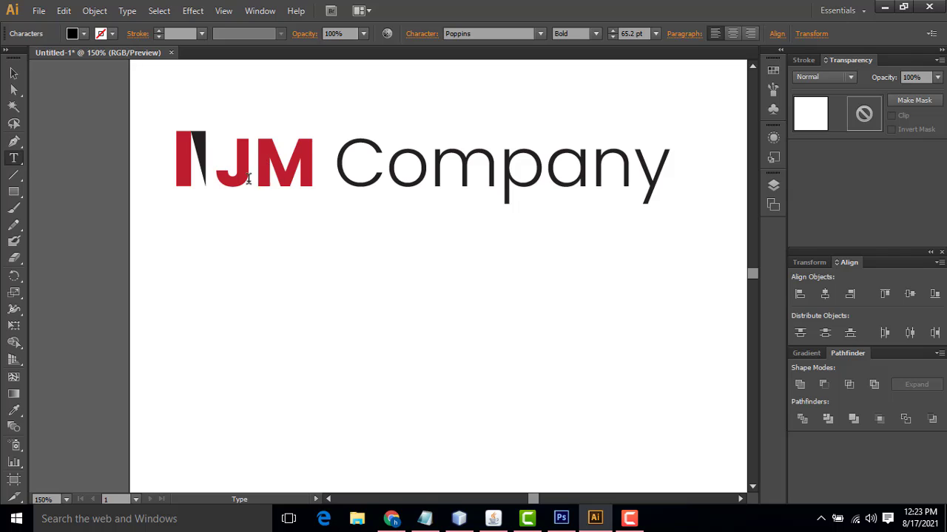
text(J)
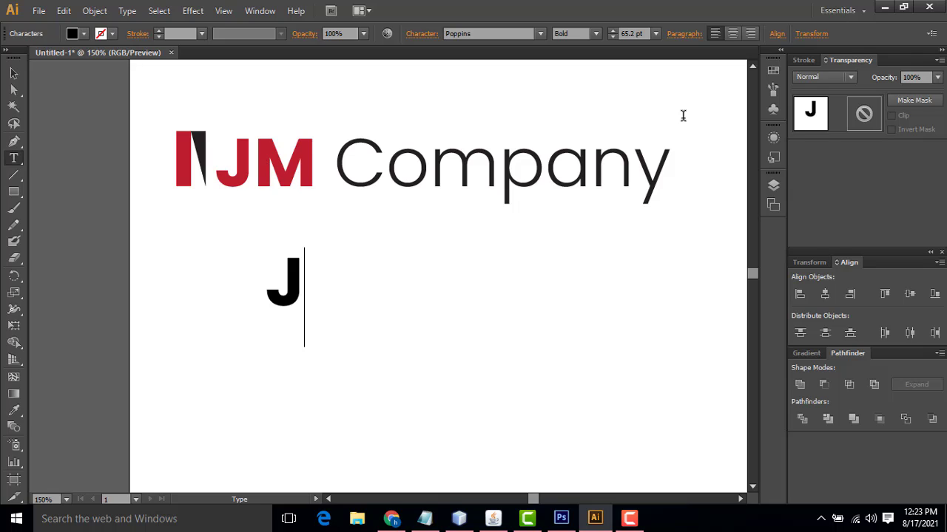
text(M Co)
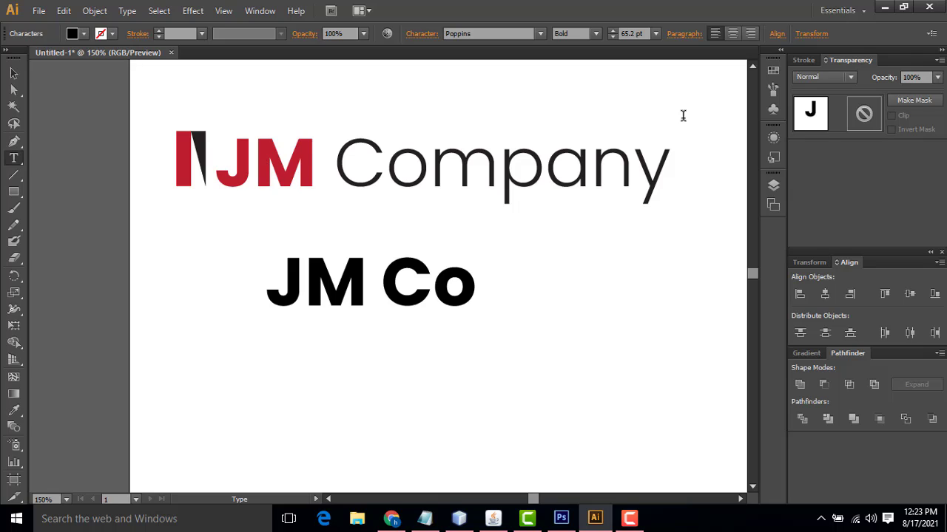
text(mpam)
key(BackSpace)
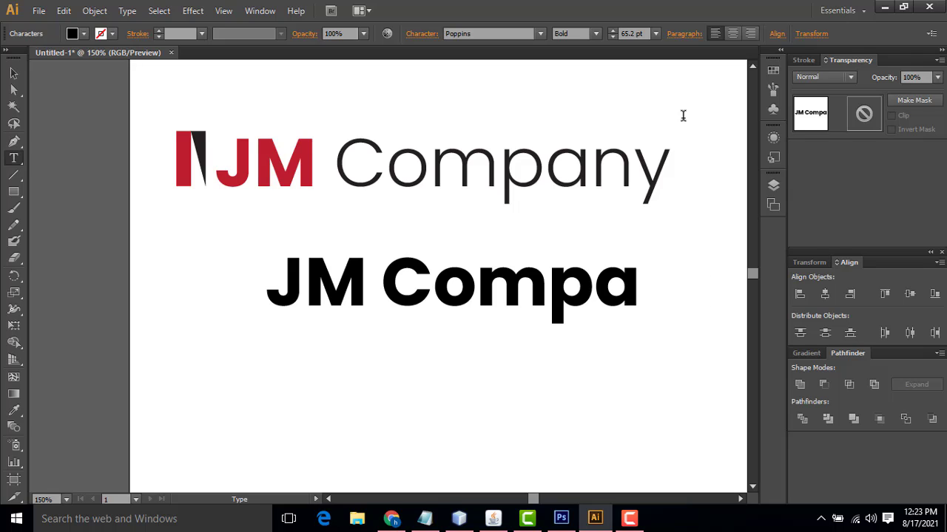
text(ny)
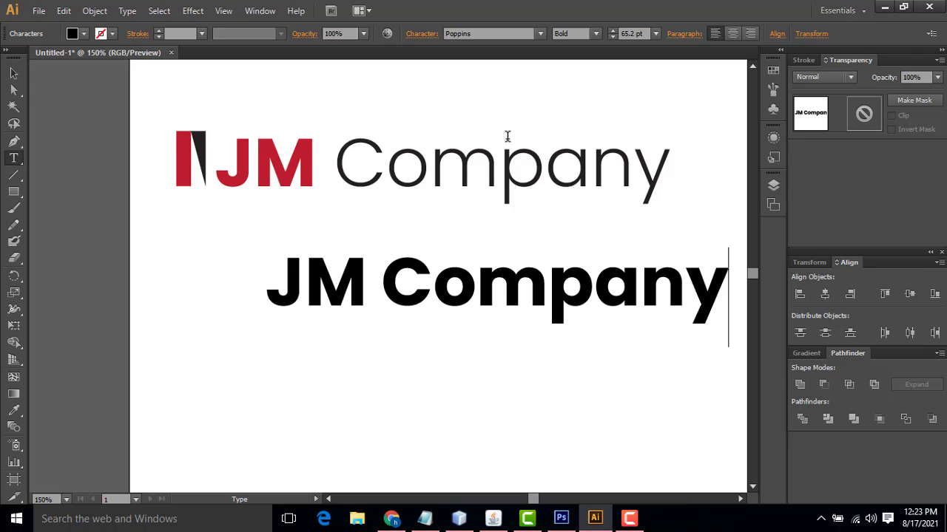
key(Escape)
drag(389, 307, 309, 293)
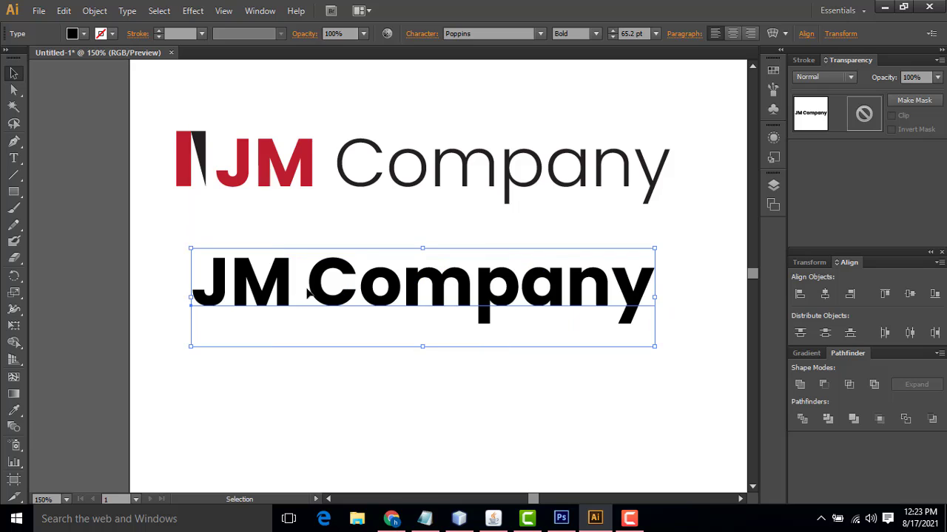
Set the word "Company" in the new text to the Thin font style.
key(t)
triple_click(313, 280)
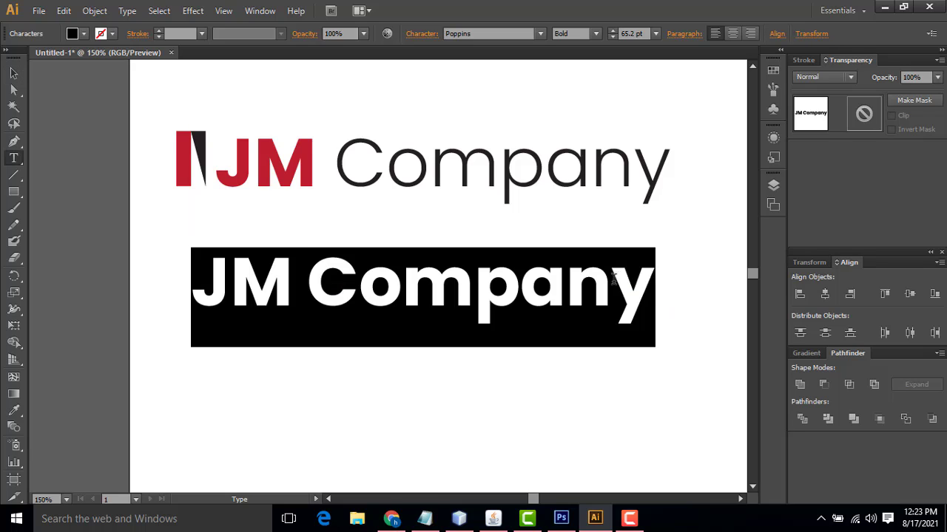
click(565, 281)
drag(645, 276, 324, 273)
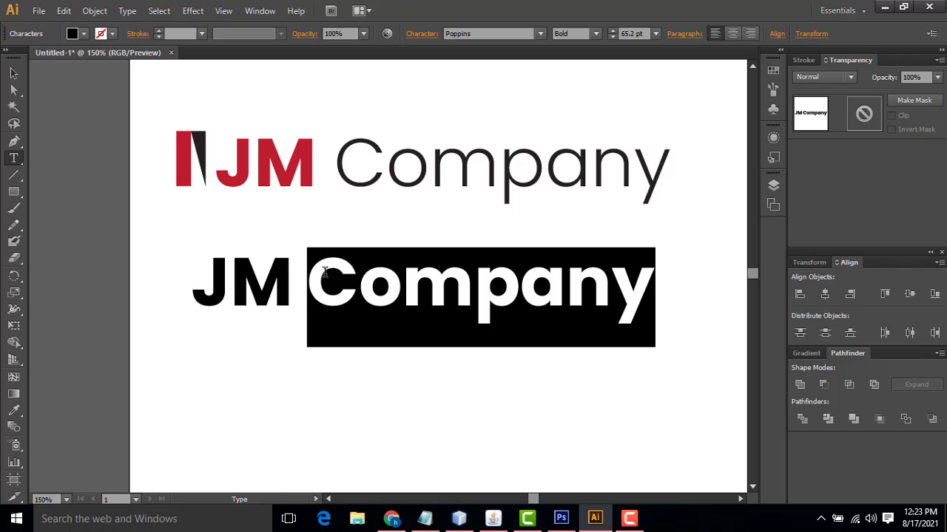
click(422, 41)
click(424, 74)
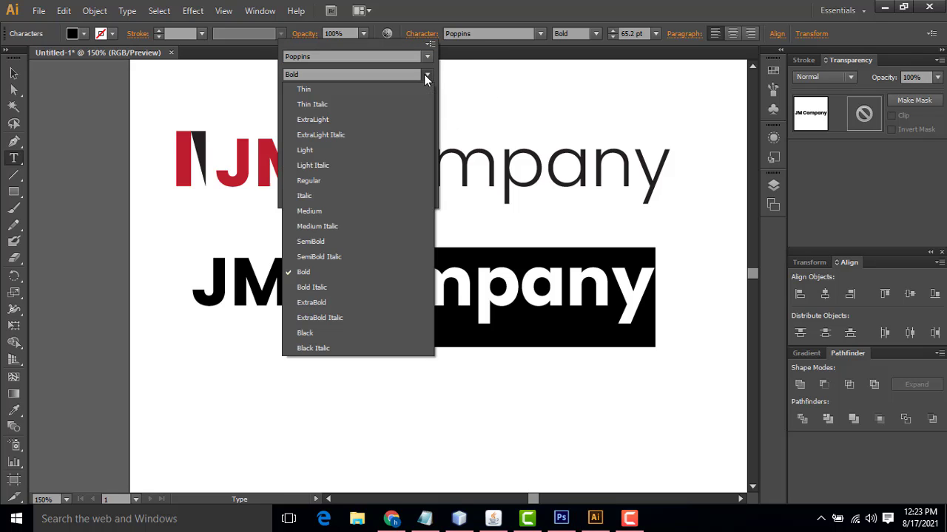
click(376, 90)
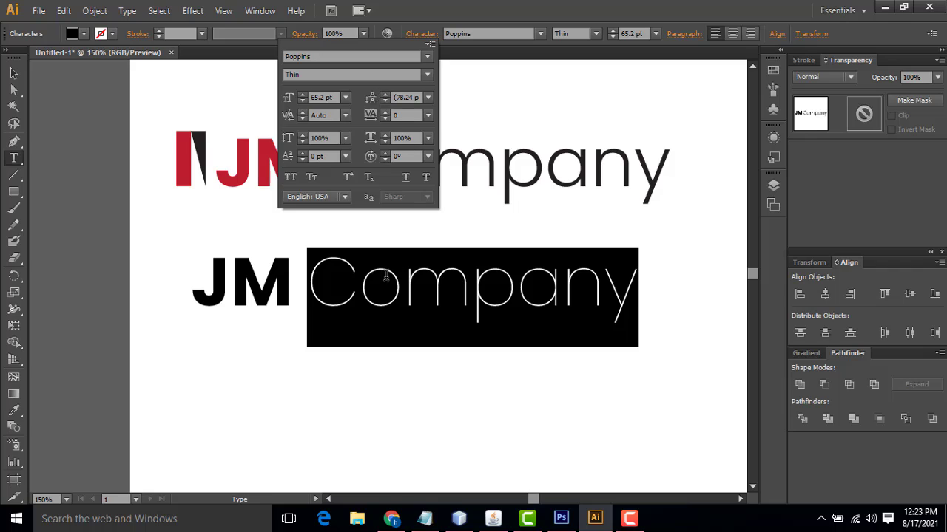
click(500, 344)
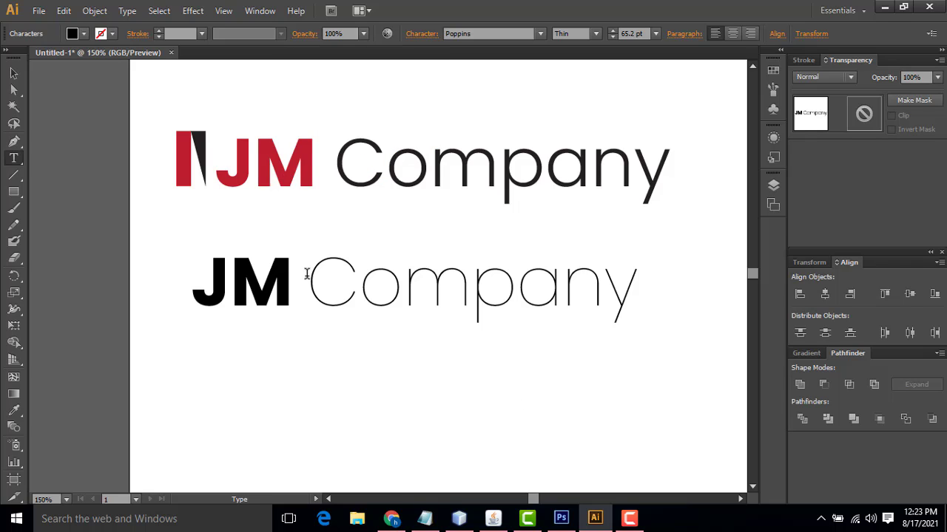
Try the Regular style on the word "Company" in the new text and settle on Light.
drag(306, 274, 696, 259)
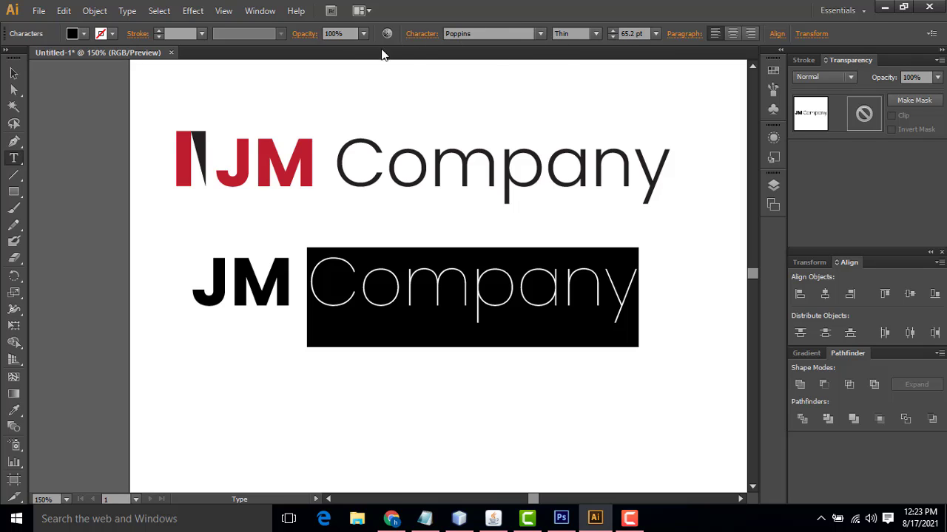
click(418, 33)
click(426, 76)
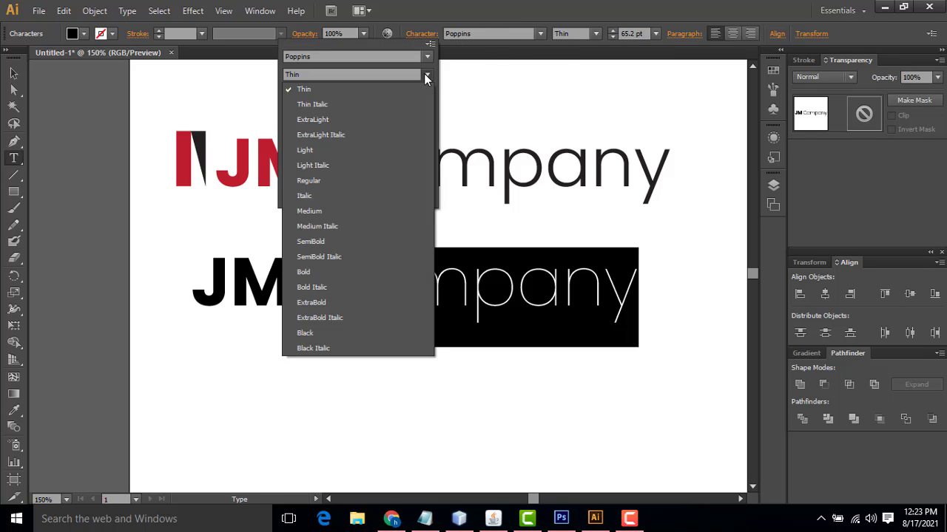
click(369, 185)
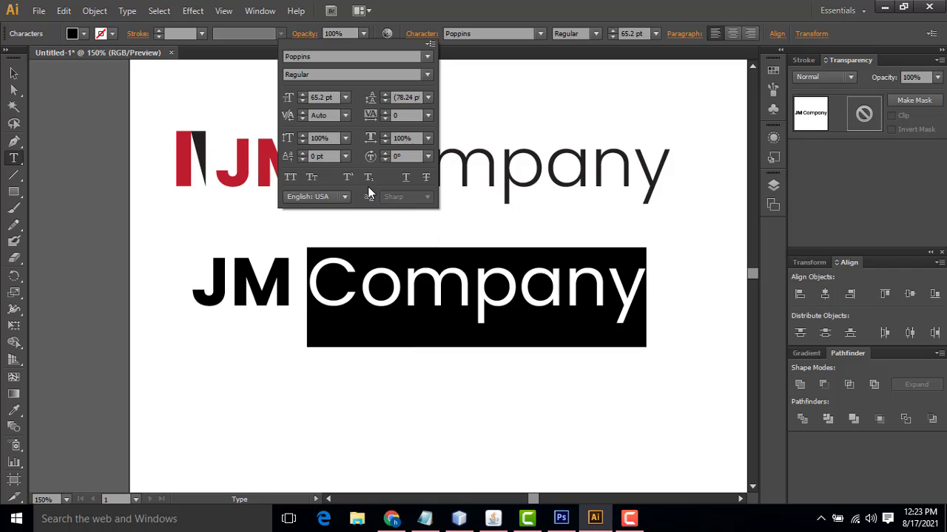
click(426, 76)
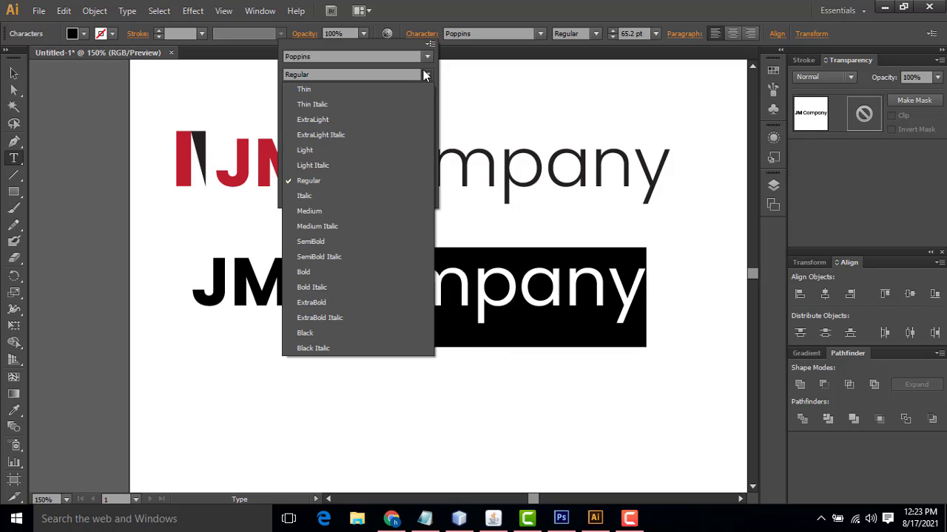
click(348, 152)
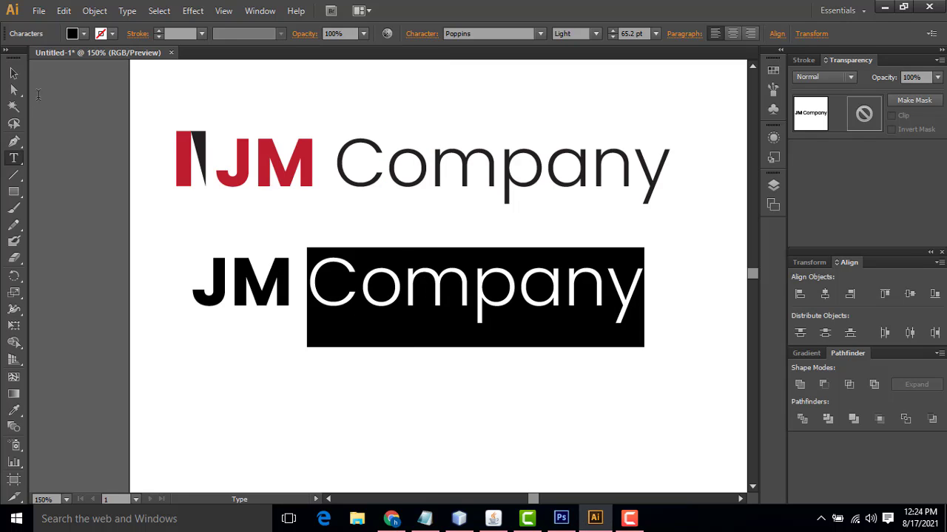
click(14, 74)
click(383, 399)
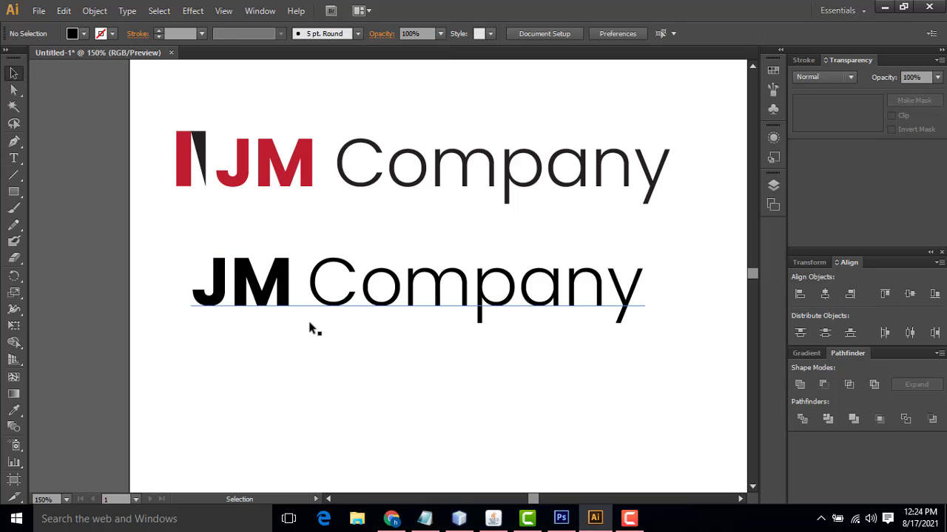
Fill the letters "JM" in the new text with the dark red swatch matching the logo above.
double_click(284, 289)
drag(289, 288, 202, 274)
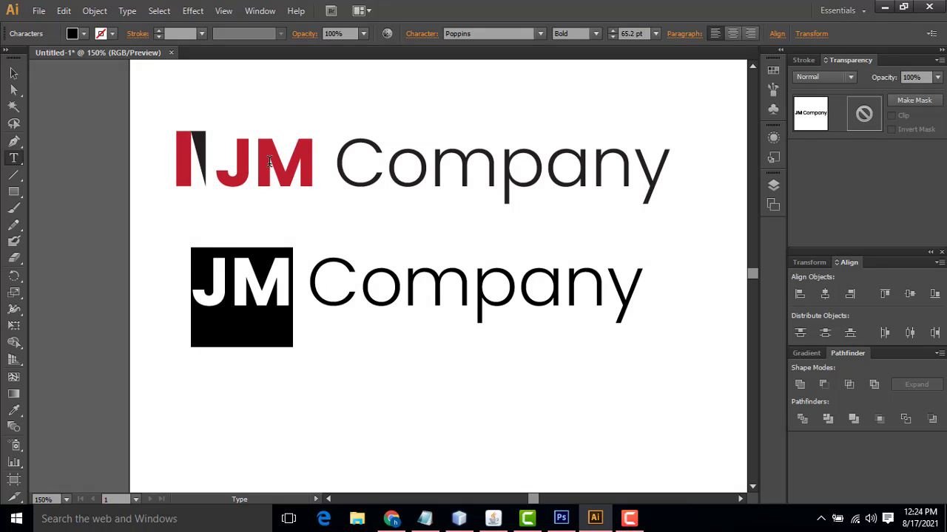
click(84, 34)
click(105, 59)
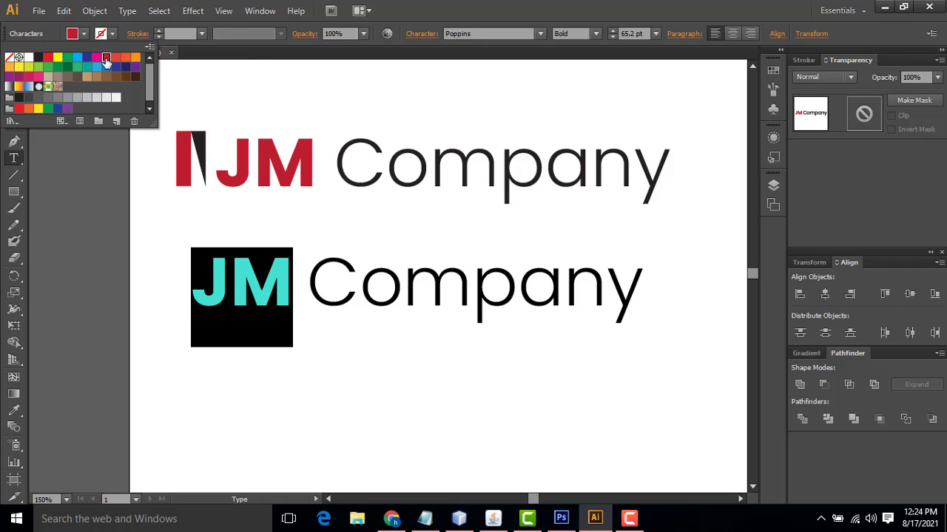
click(288, 288)
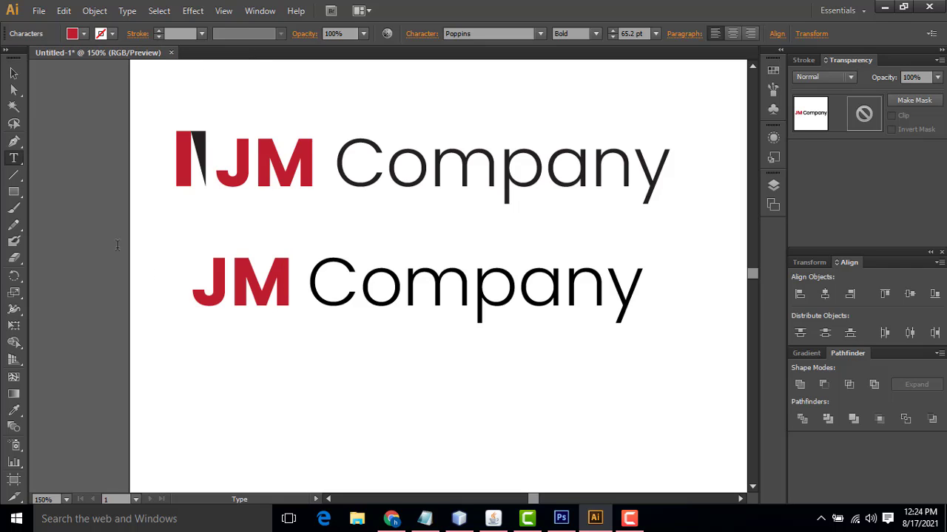
click(13, 76)
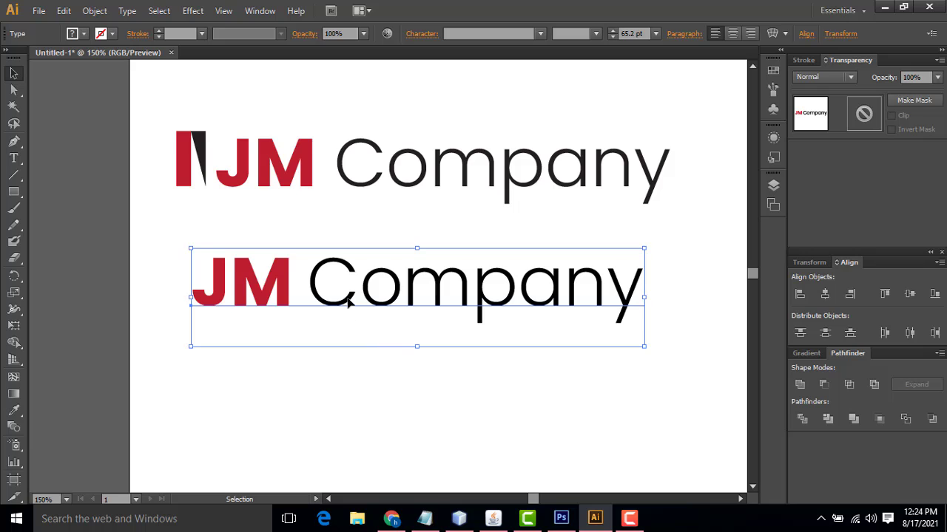
Shift the new JM Company text to the right and draw a narrow upright red rectangle in the space before it.
drag(344, 303, 437, 311)
click(510, 401)
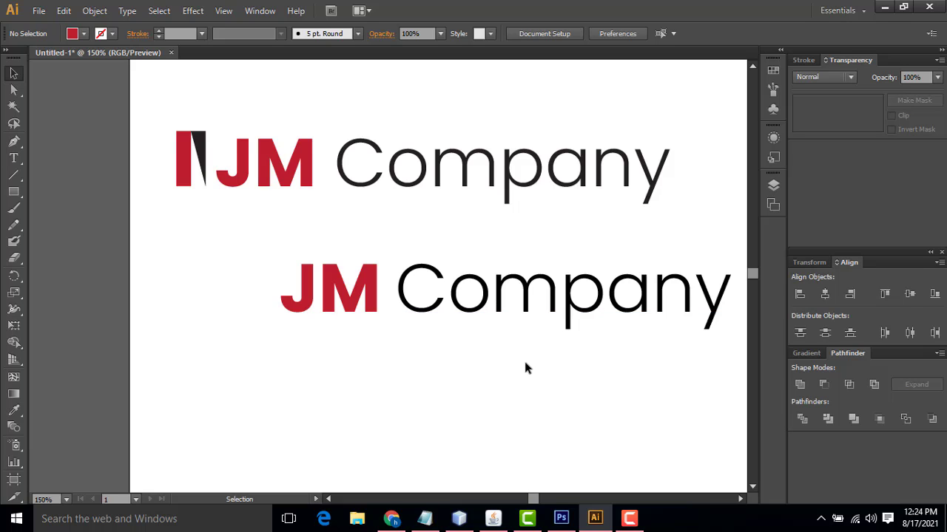
click(182, 160)
click(201, 225)
drag(14, 192, 46, 191)
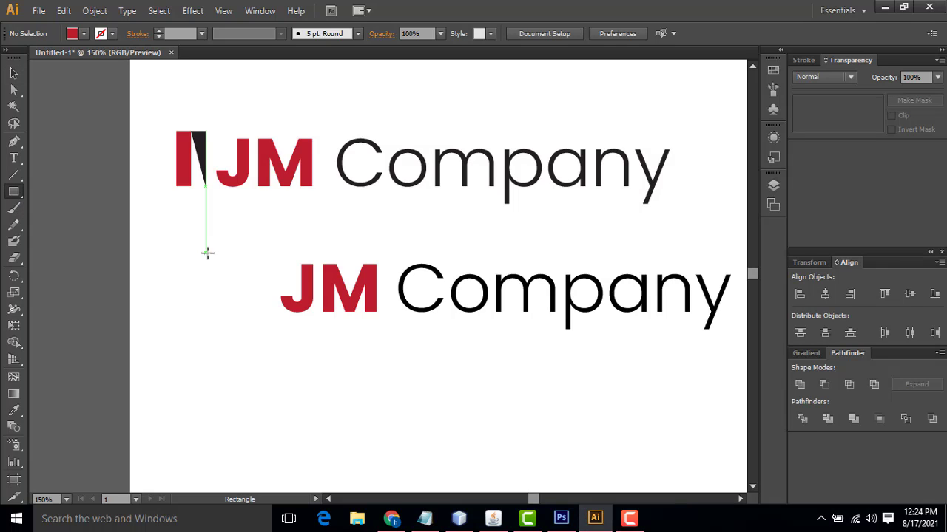
mouse_move(201, 253)
mouse_down()
mouse_move(217, 274)
mouse_move(220, 312)
mouse_up()
click(13, 72)
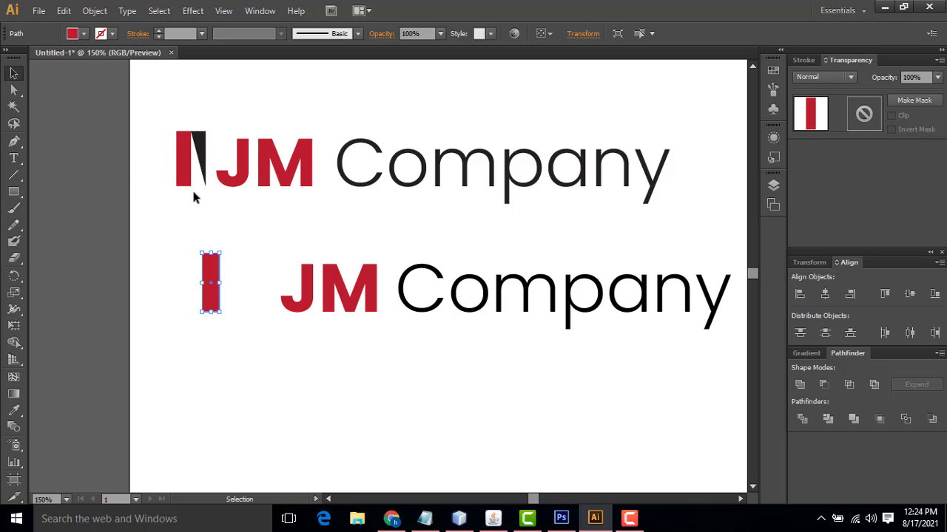
Move the red rectangle directly beneath the red bar of the original logo, aligned with its left edge.
click(193, 194)
click(214, 299)
drag(209, 297, 189, 297)
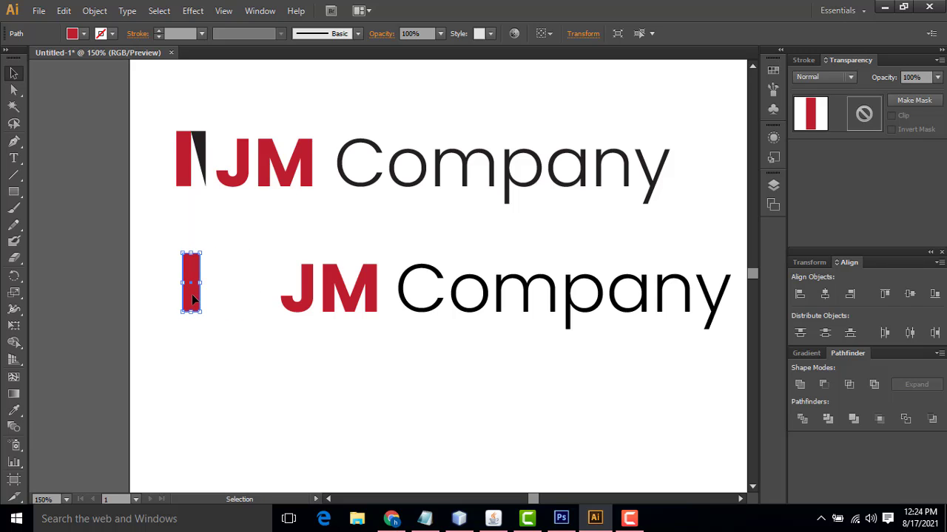
drag(189, 302, 222, 302)
key(super)
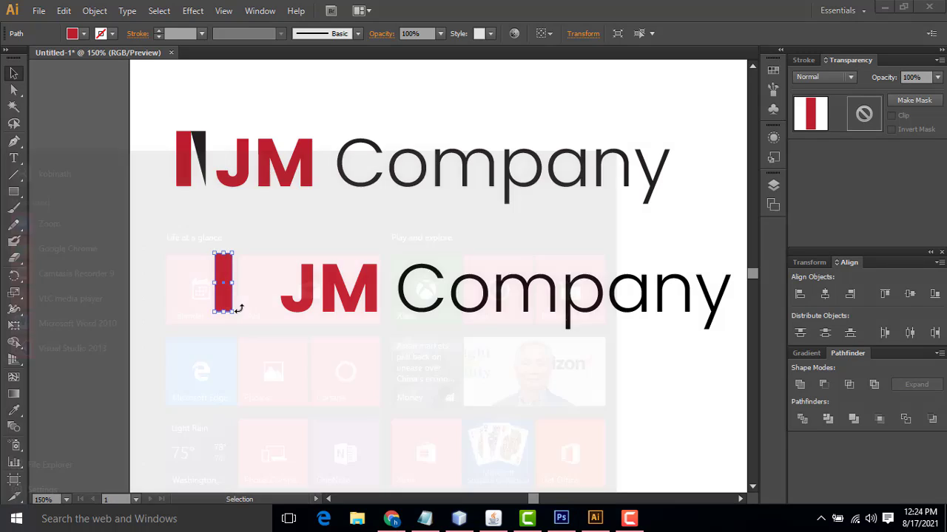
click(637, 386)
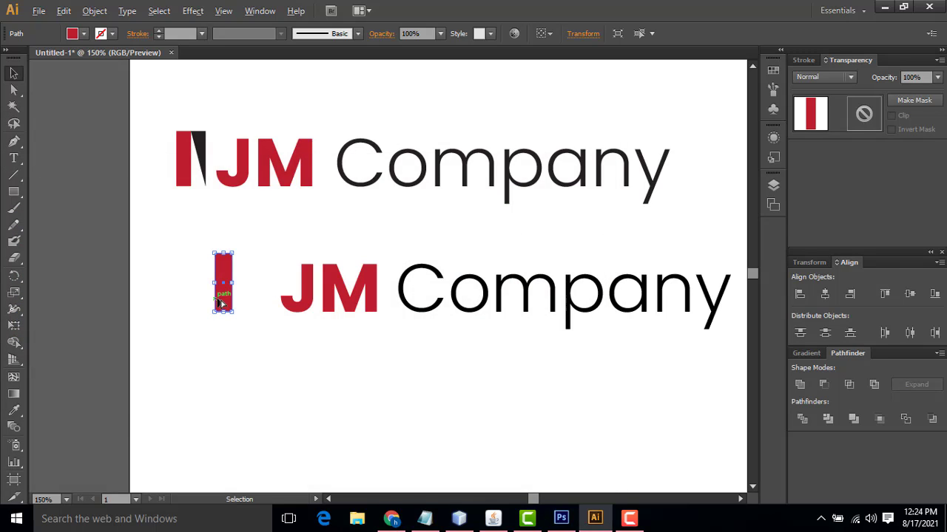
drag(230, 301, 188, 293)
key(ctrl+z)
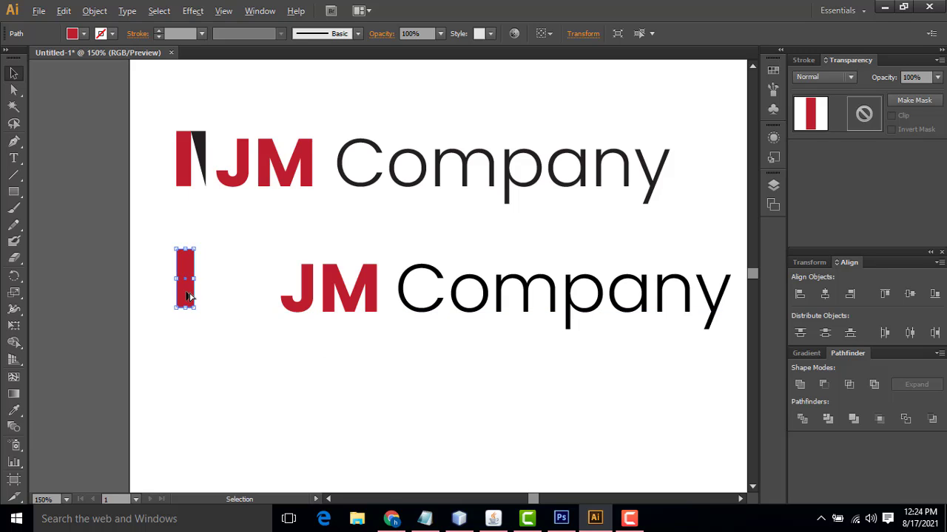
Duplicate the red rectangle a short distance to its right and fill the copy with black.
drag(187, 296, 219, 296)
click(228, 327)
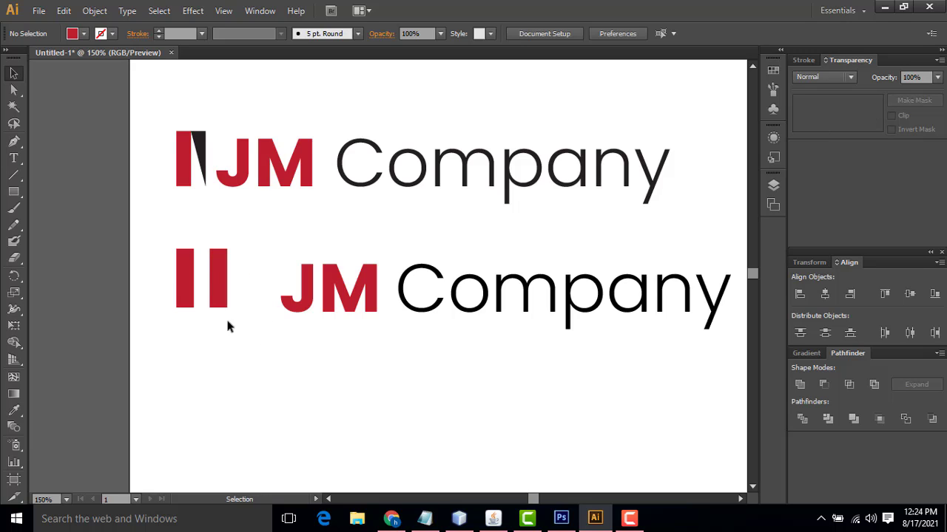
click(211, 287)
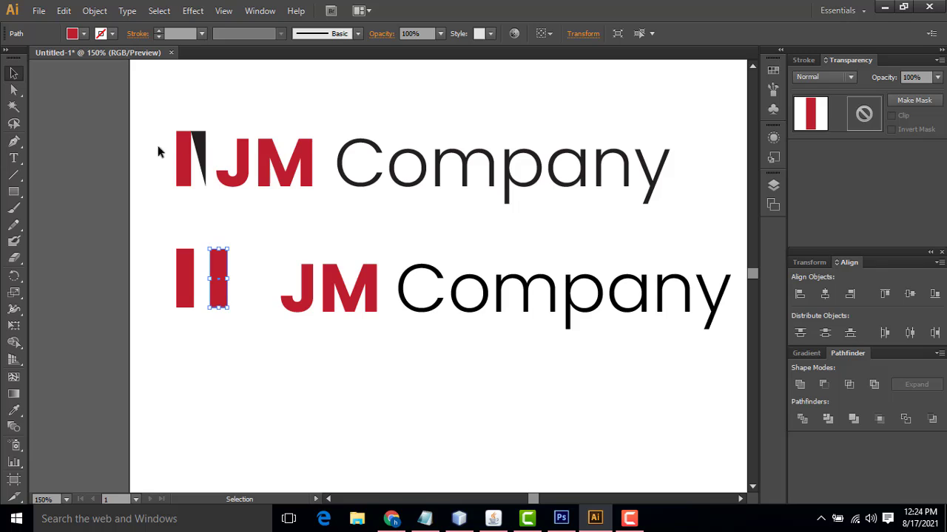
click(83, 33)
click(39, 62)
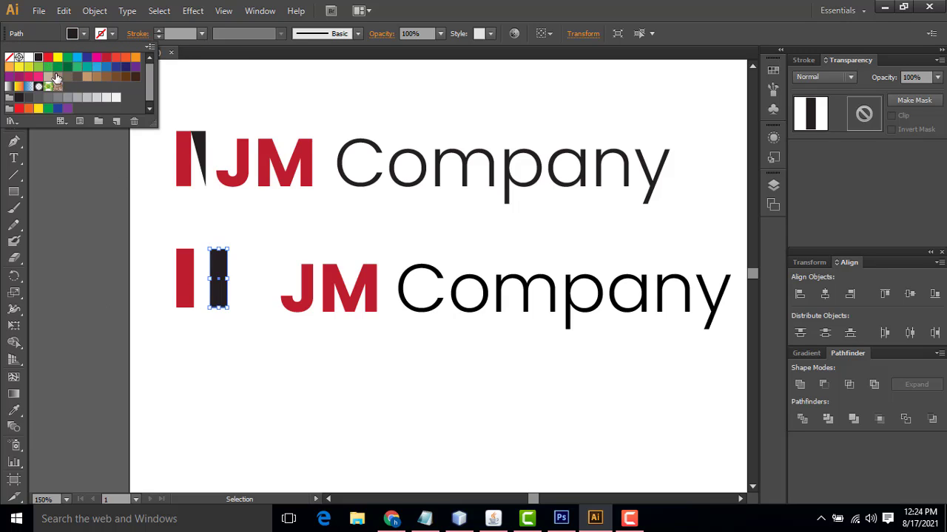
click(244, 226)
click(239, 226)
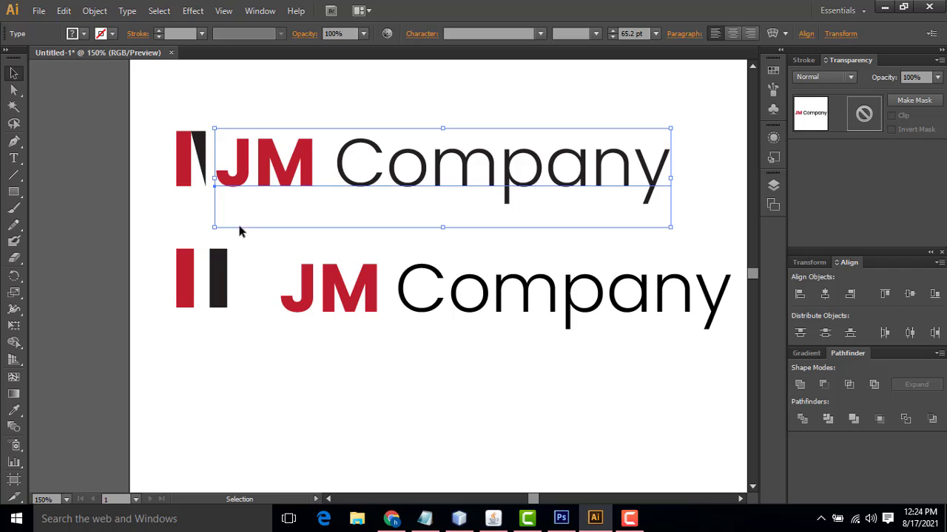
Remove the lower-left anchor point of the black rectangle so it becomes a downward-pointing triangle.
click(221, 278)
drag(14, 141, 46, 145)
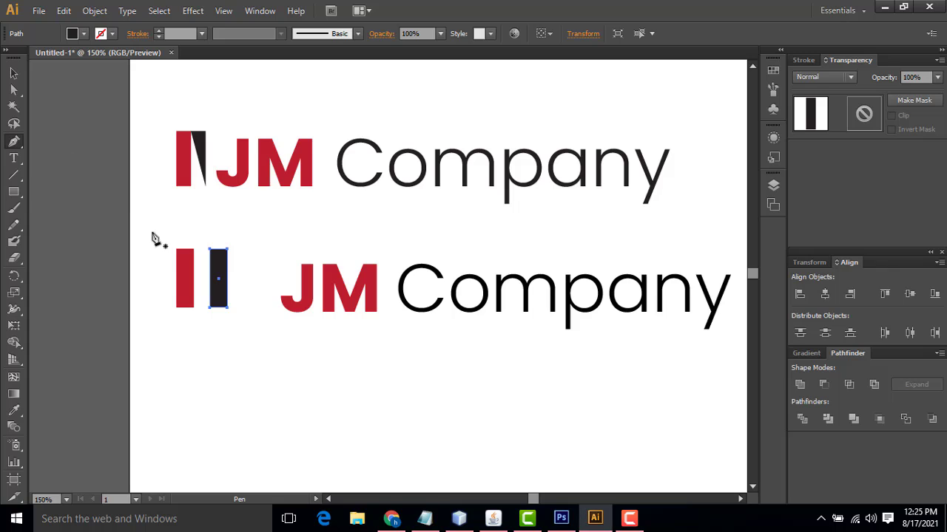
click(210, 308)
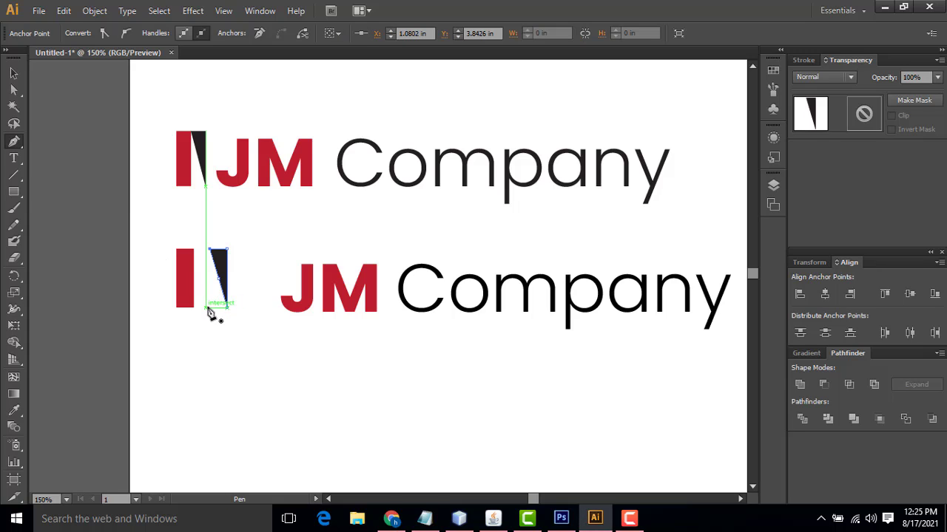
key(ctrl+z)
drag(14, 141, 55, 171)
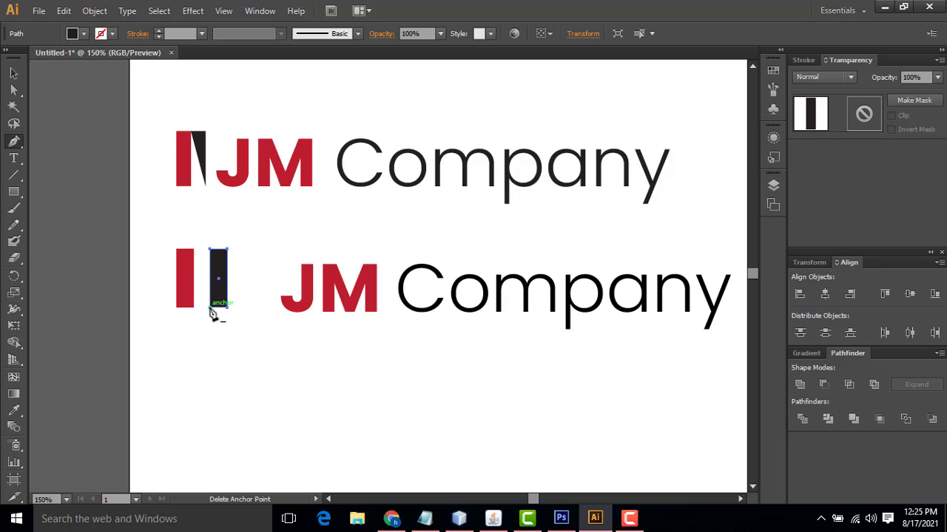
click(210, 310)
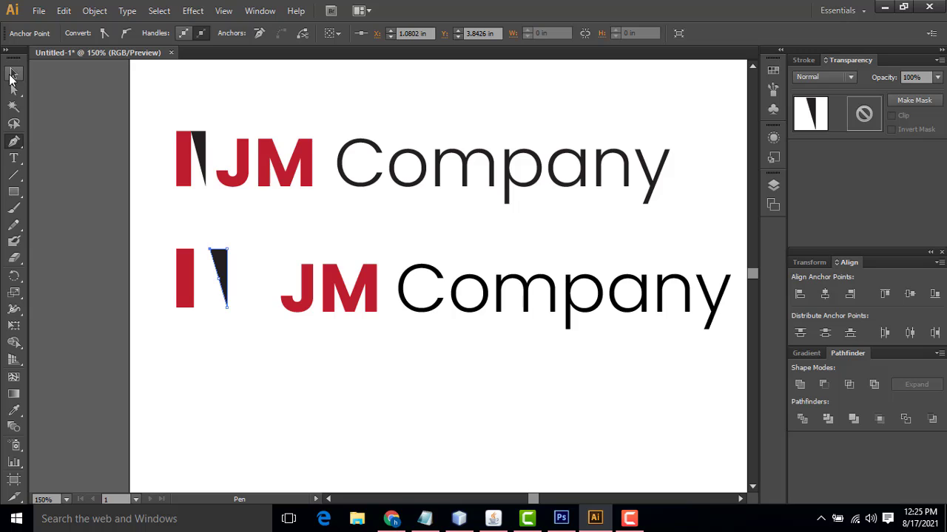
Move the black triangle against the red bar and place the new JM Company text right beside the finished mark.
click(13, 73)
click(188, 374)
drag(226, 275, 210, 276)
click(332, 429)
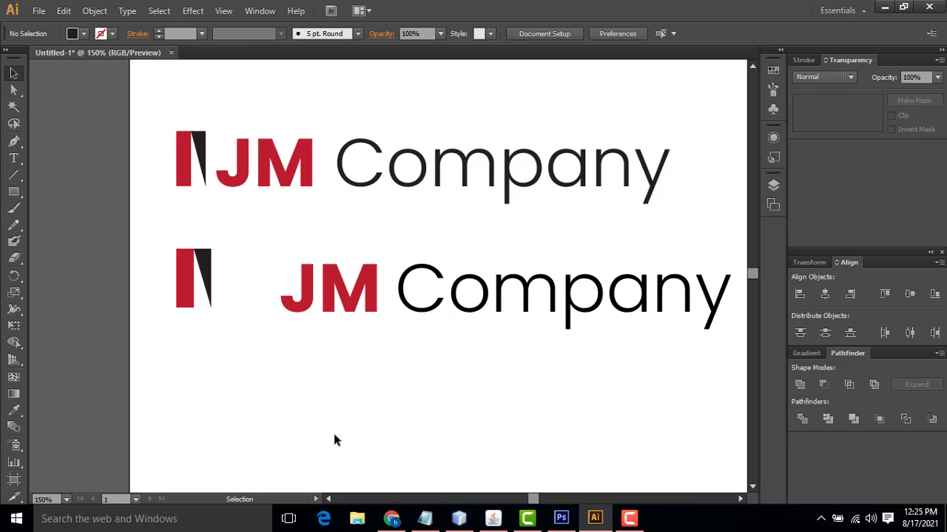
drag(270, 243, 658, 311)
click(623, 393)
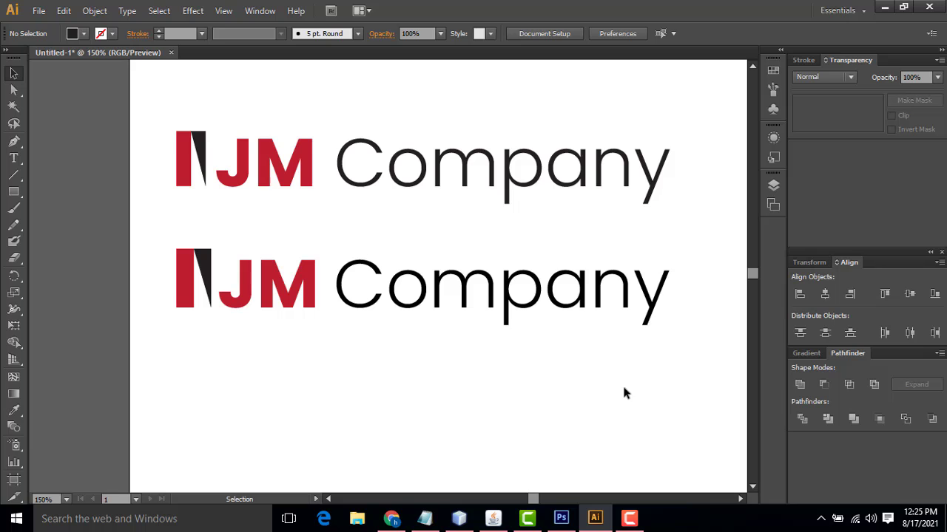
scroll(636, 426, down, 2)
drag(137, 188, 171, 216)
click(682, 326)
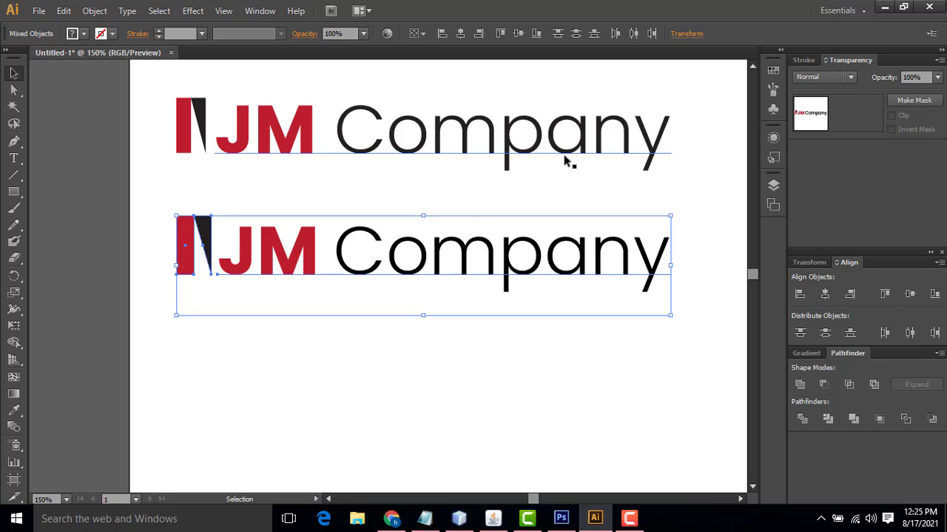
click(460, 192)
click(486, 355)
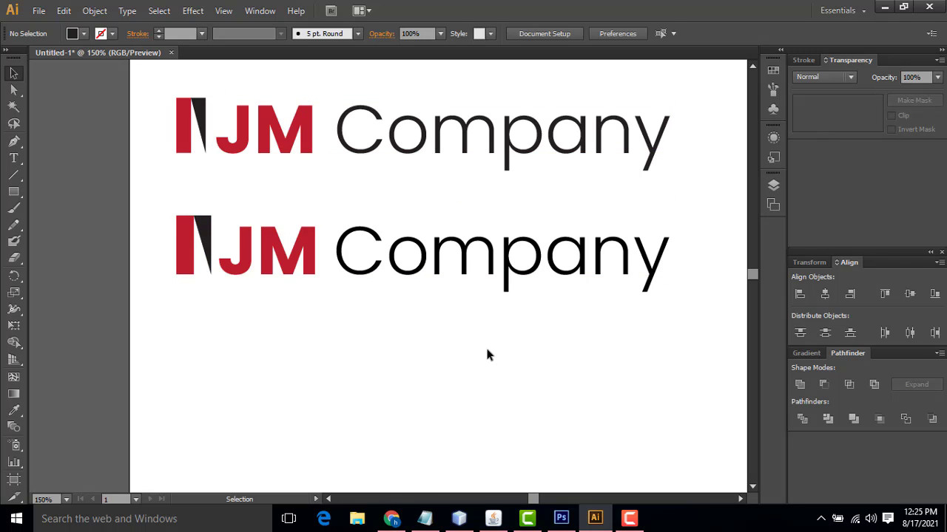